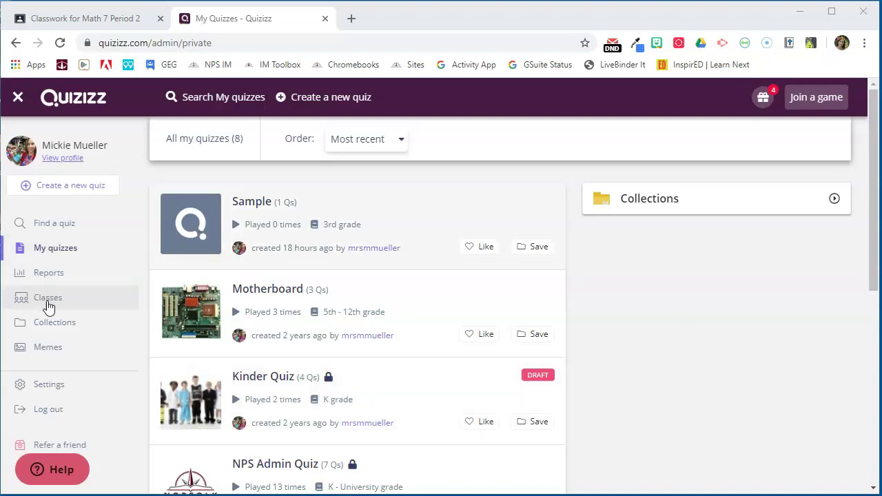
Start importing Google classes in Quizizz, choosing the teacher's Google account and allowing the requested Google Classroom access
{"action": "left_click", "coordinate": [48, 302]}
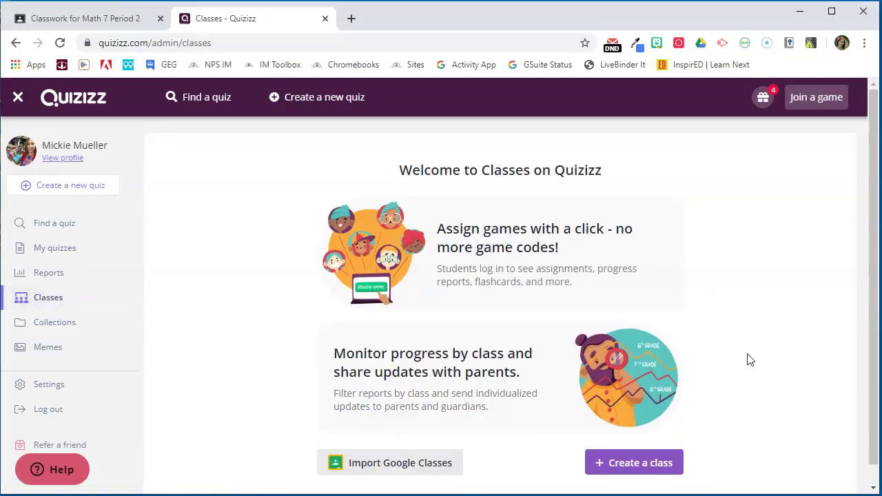
{"action": "scroll", "coordinate": [750, 359], "scroll_direction": "down", "scroll_amount": 1}
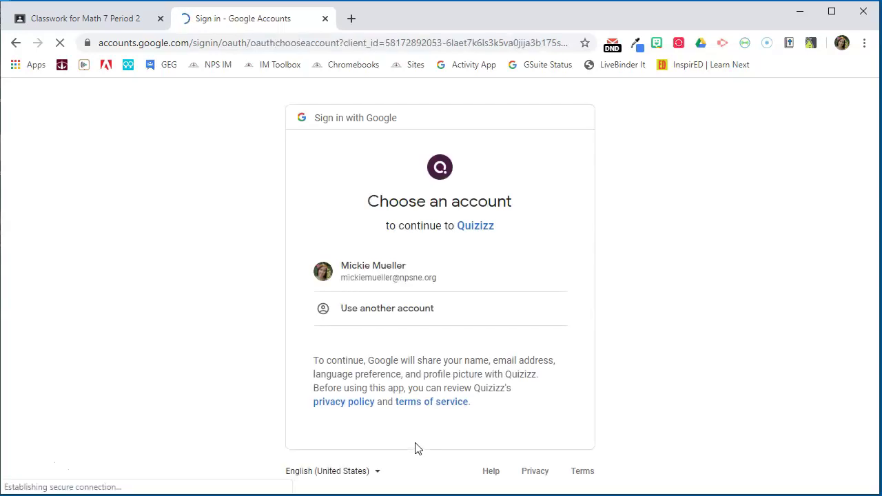
{"action": "left_click", "coordinate": [384, 269]}
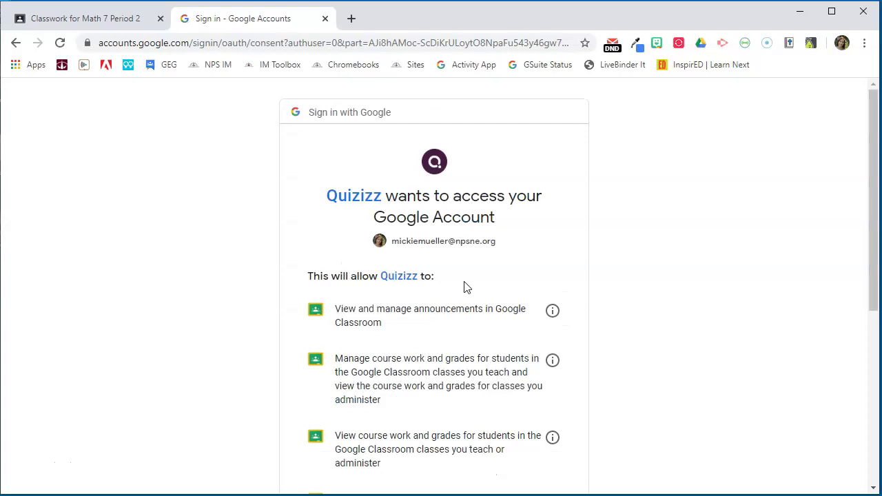
{"action": "scroll", "coordinate": [464, 287], "scroll_direction": "down", "scroll_amount": 5}
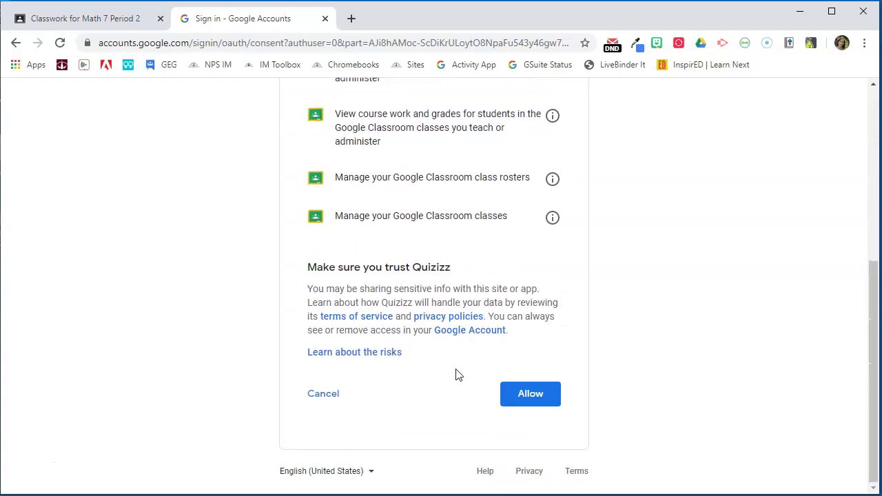
{"action": "left_click", "coordinate": [530, 396]}
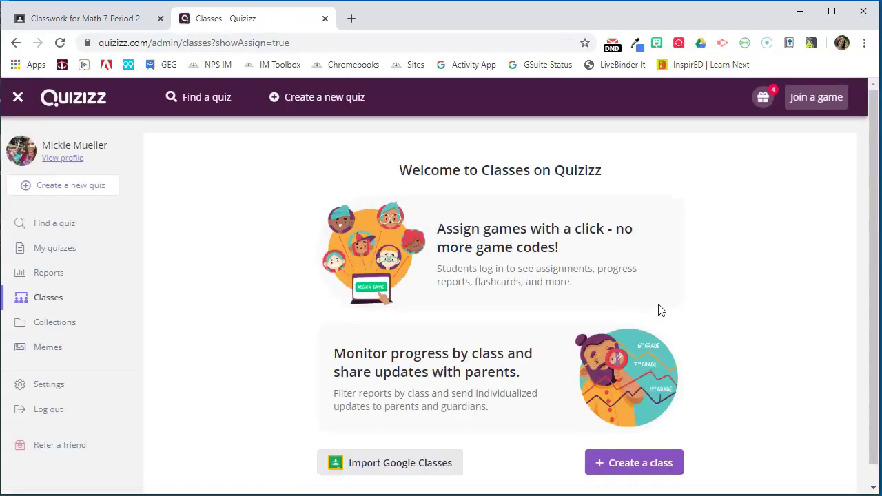
Import the Google Classroom classes and save the import without requiring a parent or guardian email address
{"action": "scroll", "coordinate": [487, 430], "scroll_direction": "down", "scroll_amount": 1}
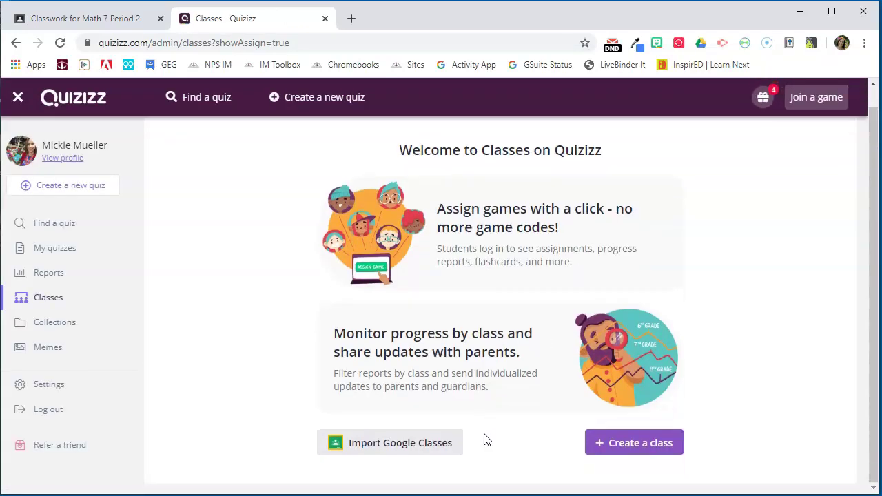
{"action": "left_click", "coordinate": [406, 449]}
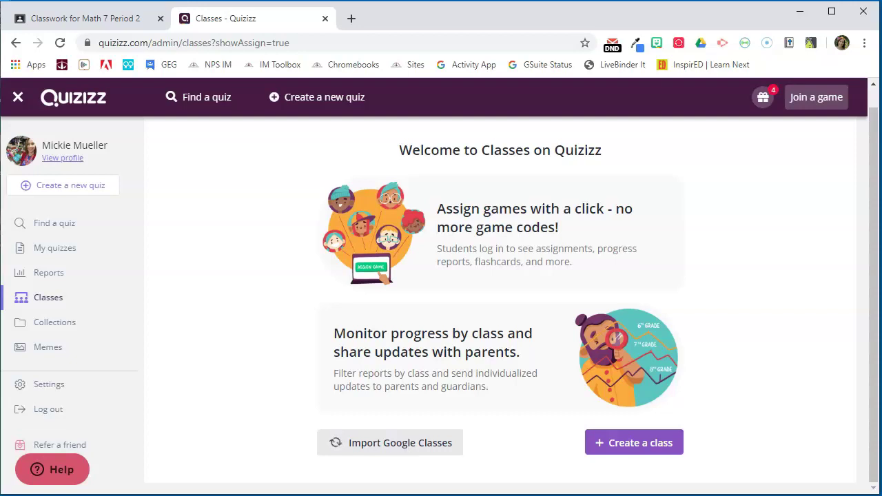
{"action": "scroll", "coordinate": [530, 265], "scroll_direction": "up", "scroll_amount": 5}
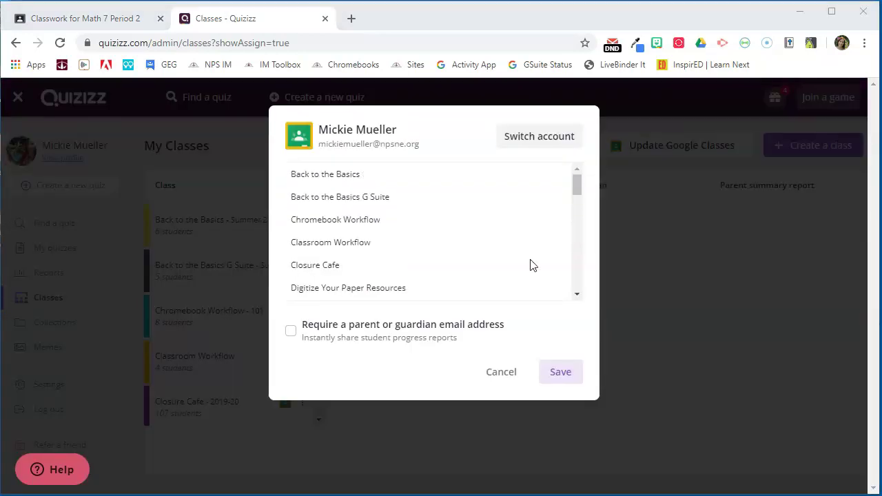
{"action": "scroll", "coordinate": [518, 230], "scroll_direction": "down", "scroll_amount": 10}
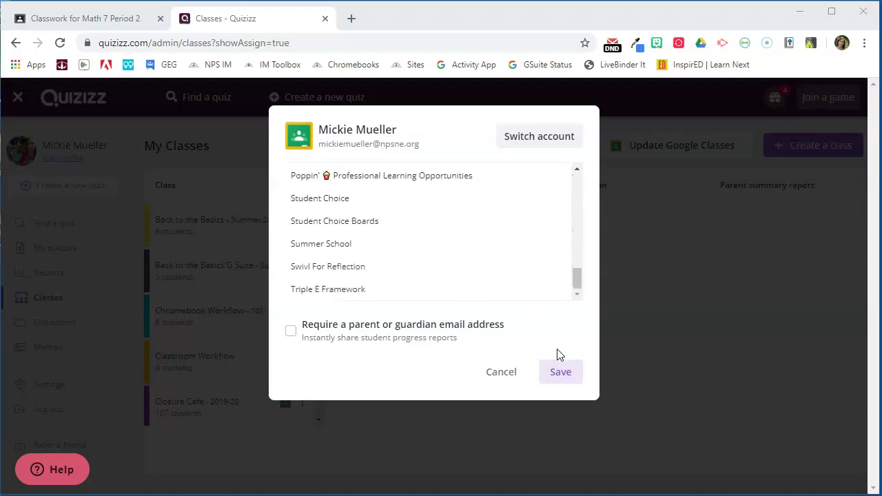
{"action": "left_click", "coordinate": [569, 373]}
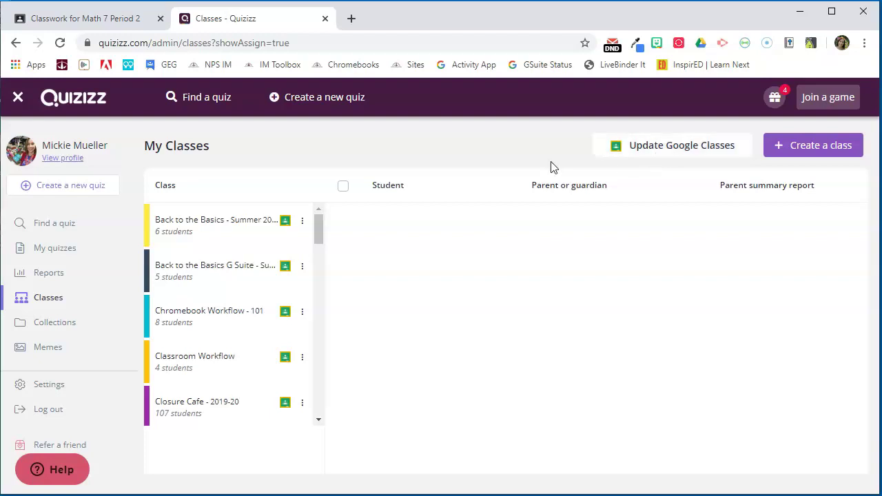
Open the Motherboard quiz from the teacher's own quizzes and start assigning it as homework
{"action": "left_click", "coordinate": [60, 252]}
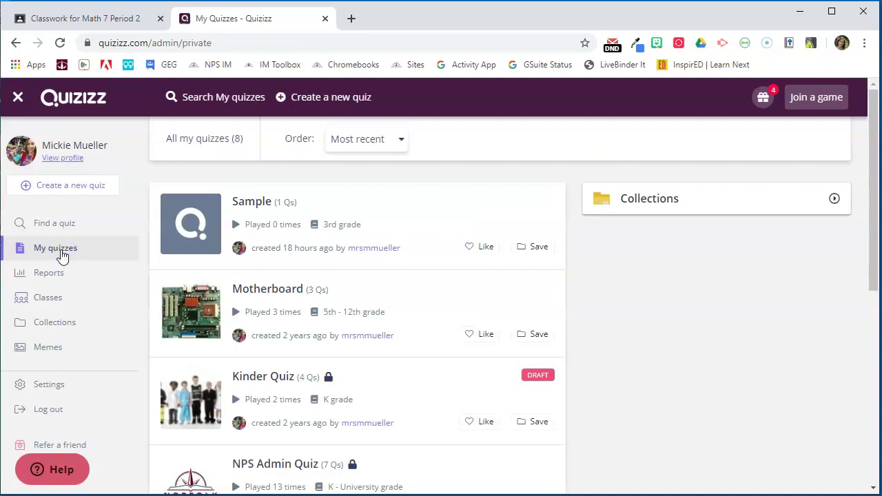
{"action": "left_click", "coordinate": [420, 301]}
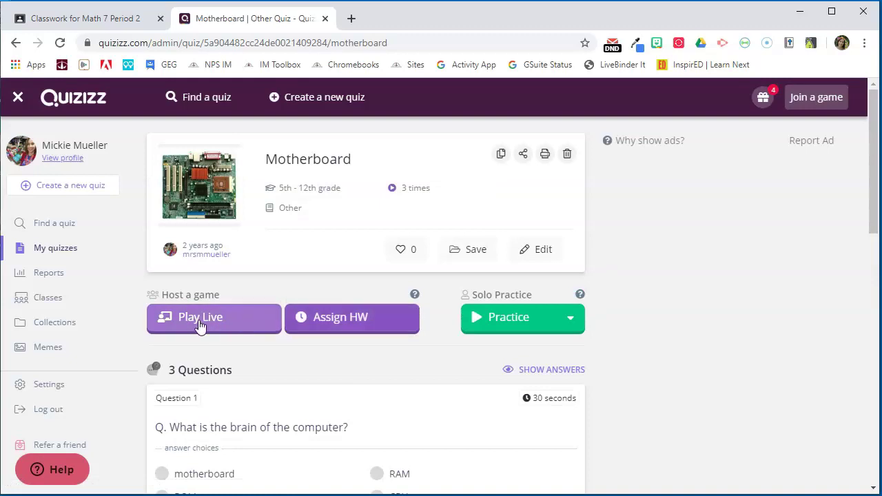
{"action": "left_click", "coordinate": [356, 323]}
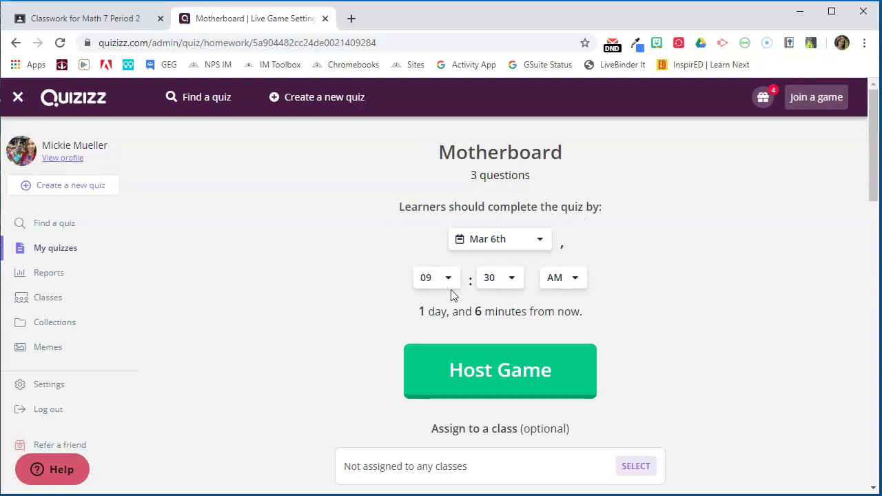
Review the homework's general settings, gameplay settings and meme sets, trying Play music off and on again
{"action": "scroll", "coordinate": [650, 317], "scroll_direction": "down", "scroll_amount": 3}
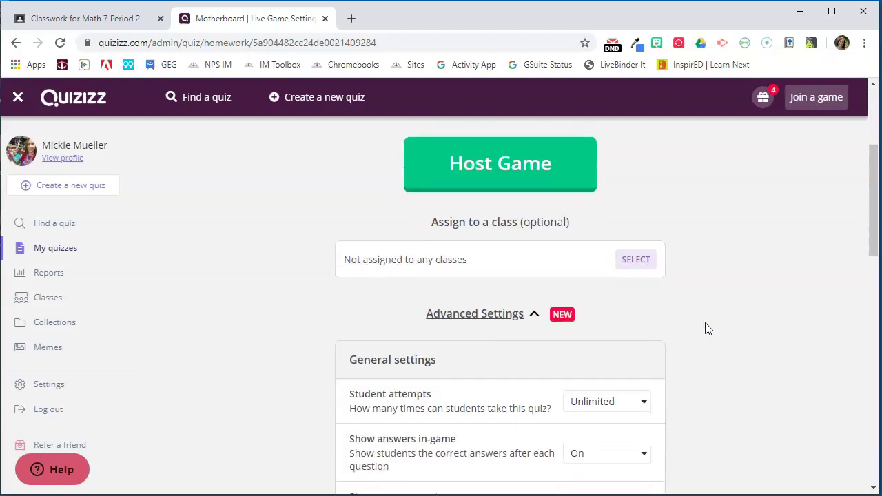
{"action": "scroll", "coordinate": [715, 328], "scroll_direction": "down", "scroll_amount": 2}
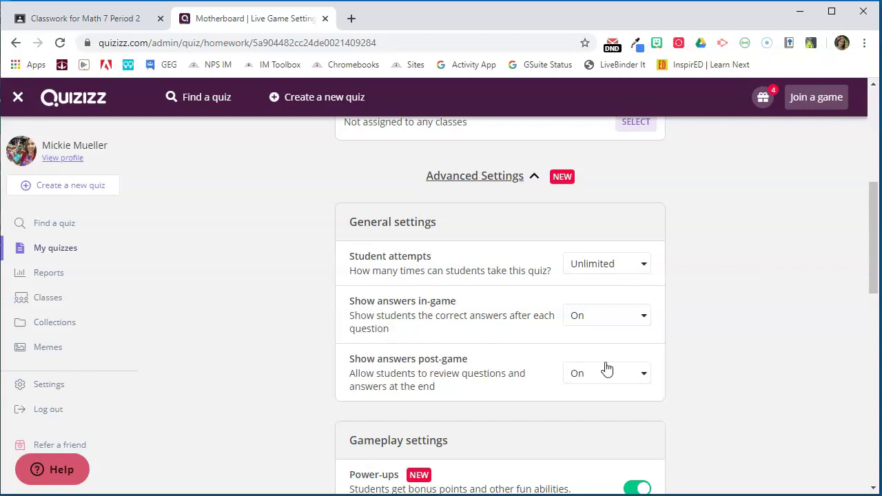
{"action": "scroll", "coordinate": [726, 357], "scroll_direction": "down", "scroll_amount": 4}
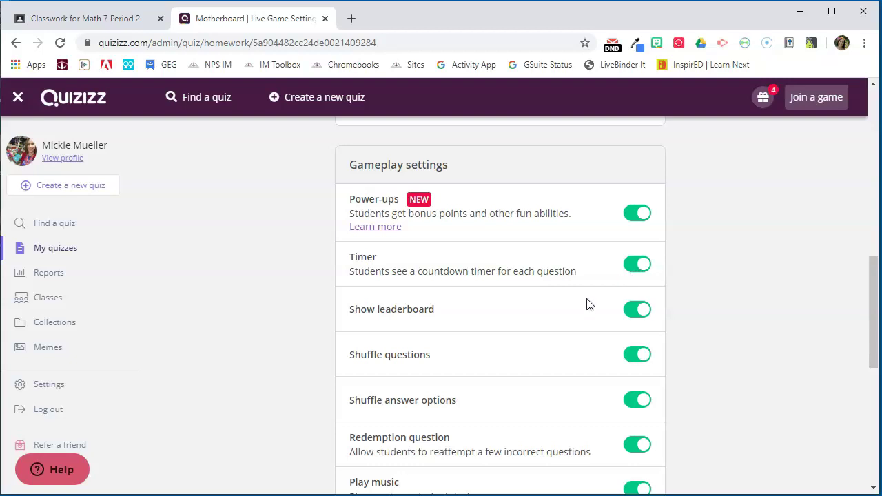
{"action": "scroll", "coordinate": [476, 324], "scroll_direction": "down", "scroll_amount": 2}
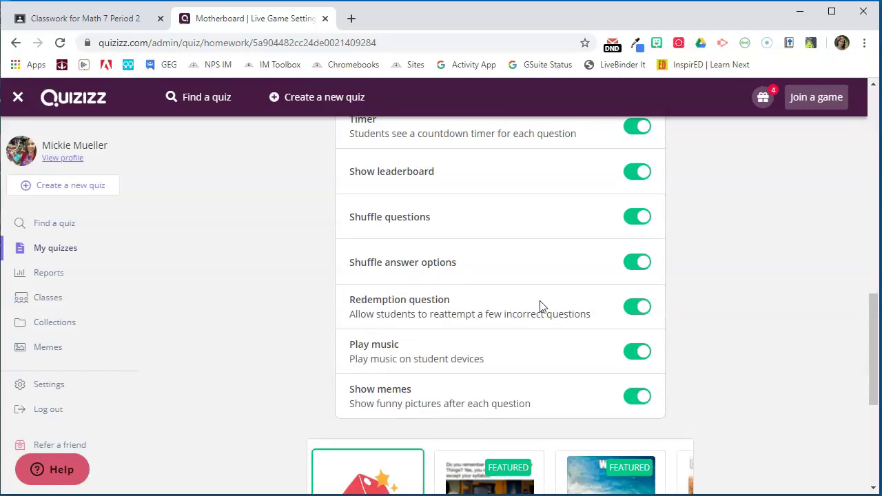
{"action": "scroll", "coordinate": [543, 307], "scroll_direction": "down", "scroll_amount": 2}
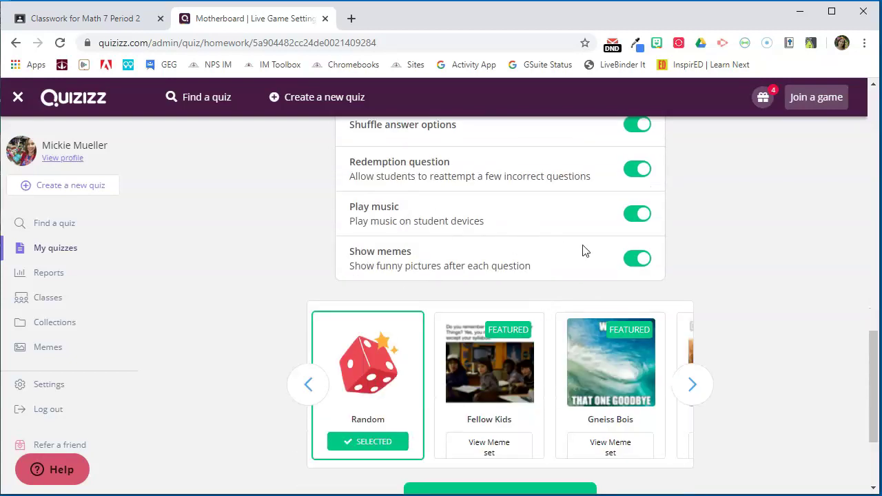
{"action": "left_click", "coordinate": [634, 214]}
{"action": "left_click", "coordinate": [649, 215]}
{"action": "scroll", "coordinate": [740, 287], "scroll_direction": "down", "scroll_amount": 2}
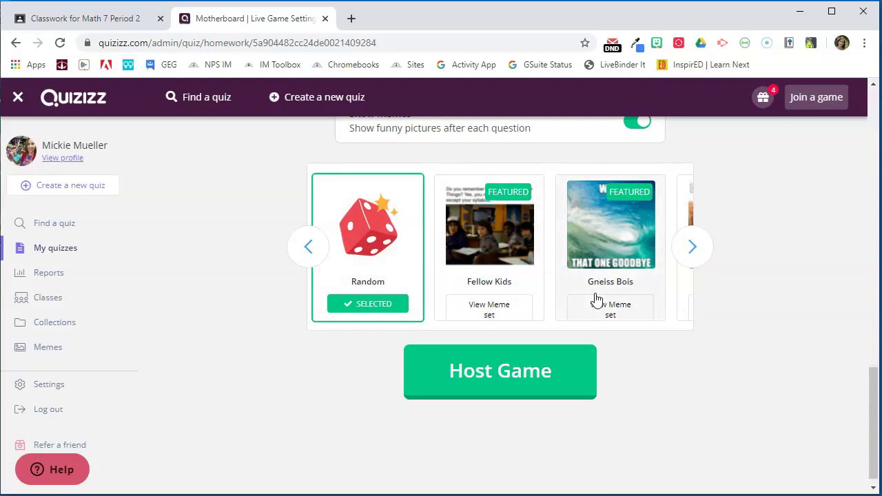
Select the Math 7 - Period 2 class as the one the game is assigned to
{"action": "scroll", "coordinate": [756, 307], "scroll_direction": "up", "scroll_amount": 5}
{"action": "scroll", "coordinate": [758, 307], "scroll_direction": "up", "scroll_amount": 6}
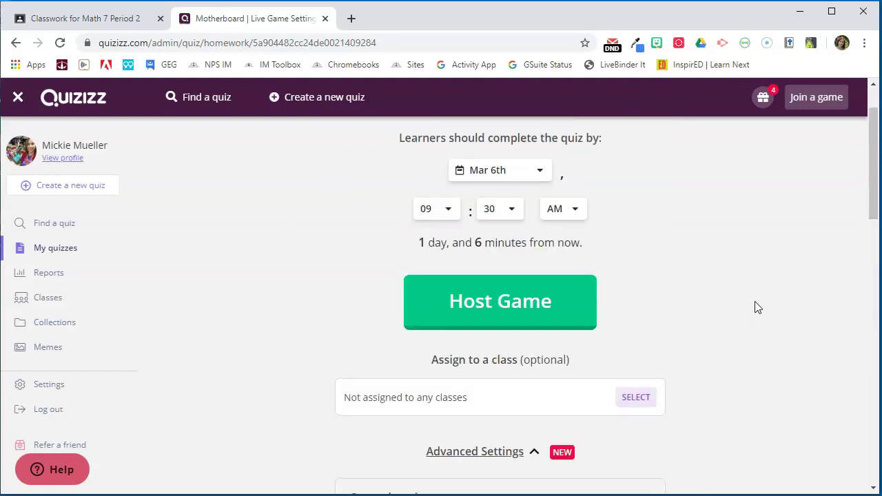
{"action": "scroll", "coordinate": [756, 307], "scroll_direction": "up", "scroll_amount": 1}
{"action": "scroll", "coordinate": [754, 307], "scroll_direction": "down", "scroll_amount": 2}
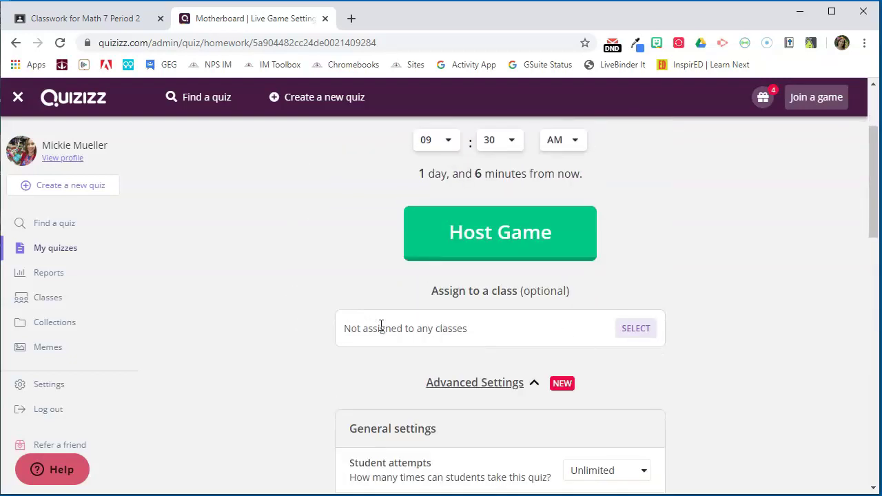
{"action": "left_click", "coordinate": [631, 327]}
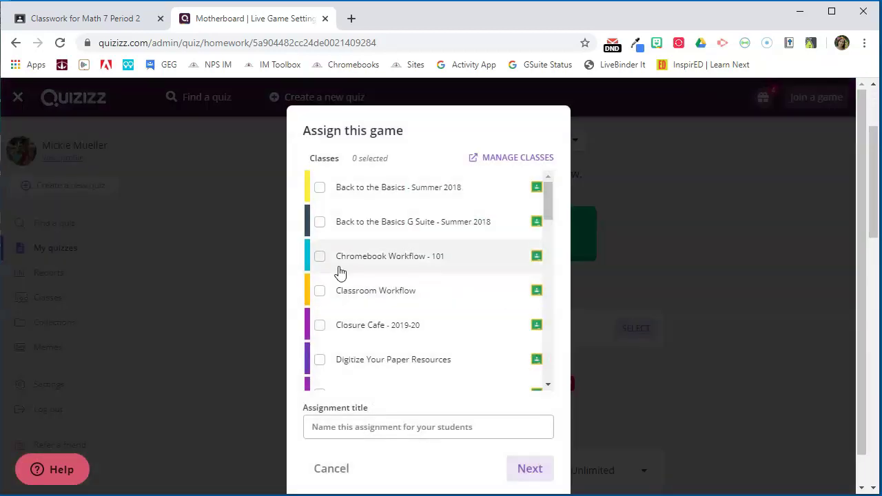
{"action": "scroll", "coordinate": [339, 272], "scroll_direction": "down", "scroll_amount": 3}
{"action": "scroll", "coordinate": [408, 292], "scroll_direction": "down", "scroll_amount": 5}
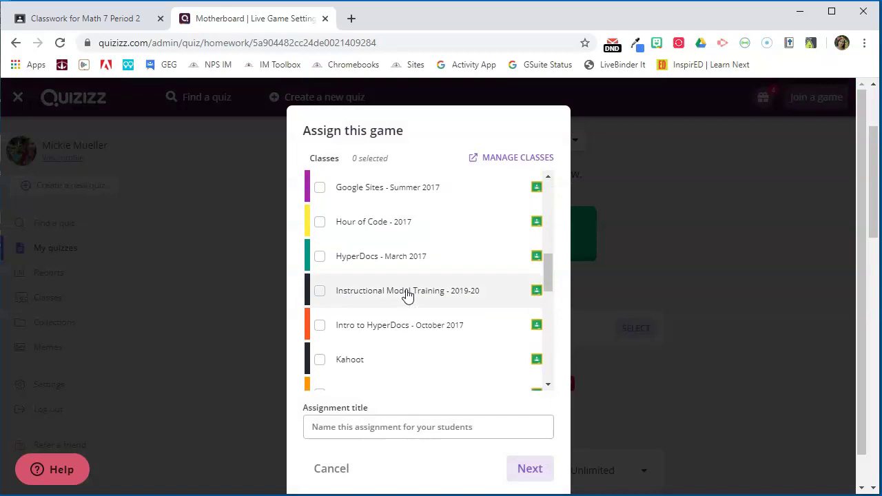
{"action": "scroll", "coordinate": [407, 294], "scroll_direction": "down", "scroll_amount": 2}
{"action": "left_click", "coordinate": [350, 293]}
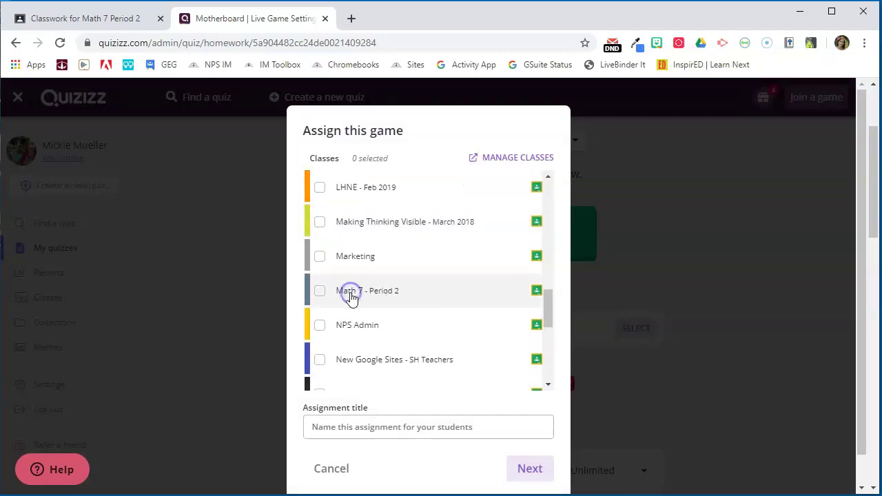
Title the assignment "Practice Quiz"
{"action": "scroll", "coordinate": [490, 390], "scroll_direction": "down", "scroll_amount": 2}
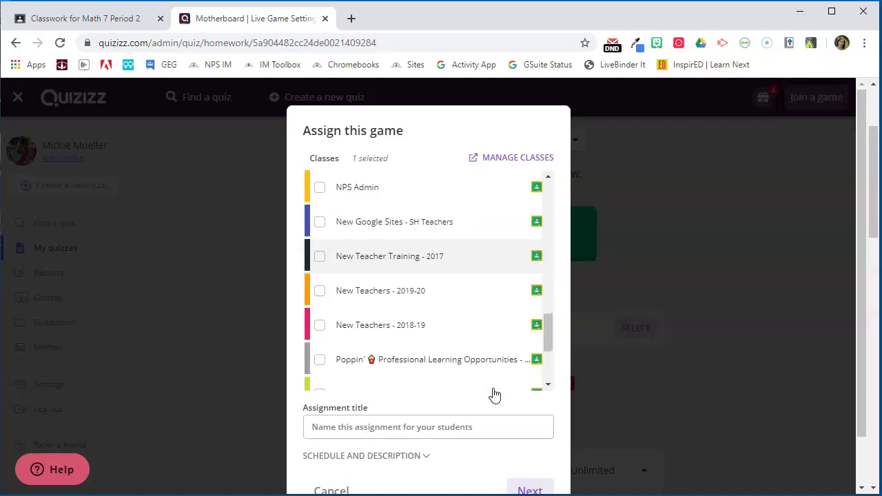
{"action": "scroll", "coordinate": [654, 352], "scroll_direction": "down", "scroll_amount": 1}
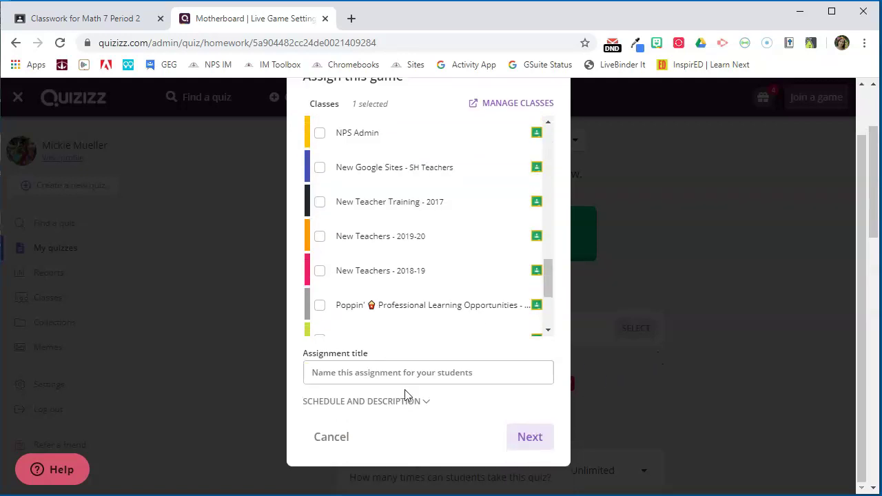
{"action": "left_click", "coordinate": [412, 372]}
{"action": "type", "text": "Practice Quiz"}
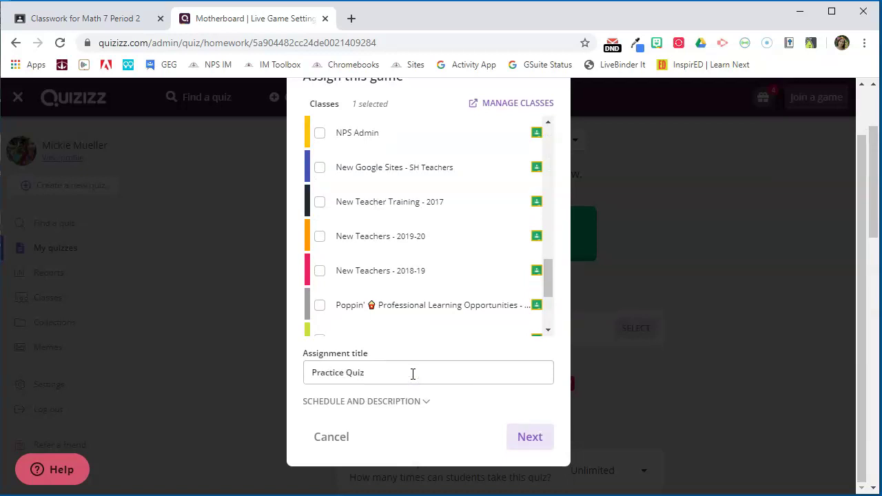
Add the assignment description "Click the link below", keep the start time at Now, and assign the game to the class
{"action": "left_click", "coordinate": [401, 401]}
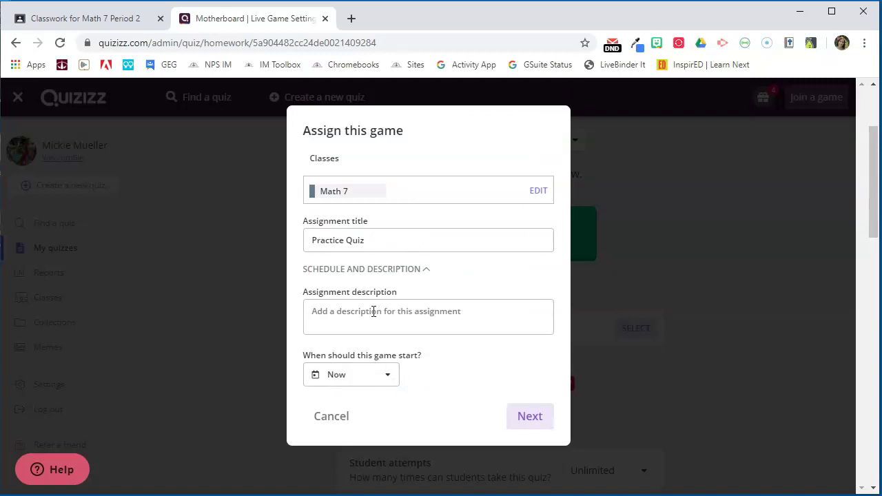
{"action": "left_click", "coordinate": [352, 312]}
{"action": "type", "text": "Click the link below"}
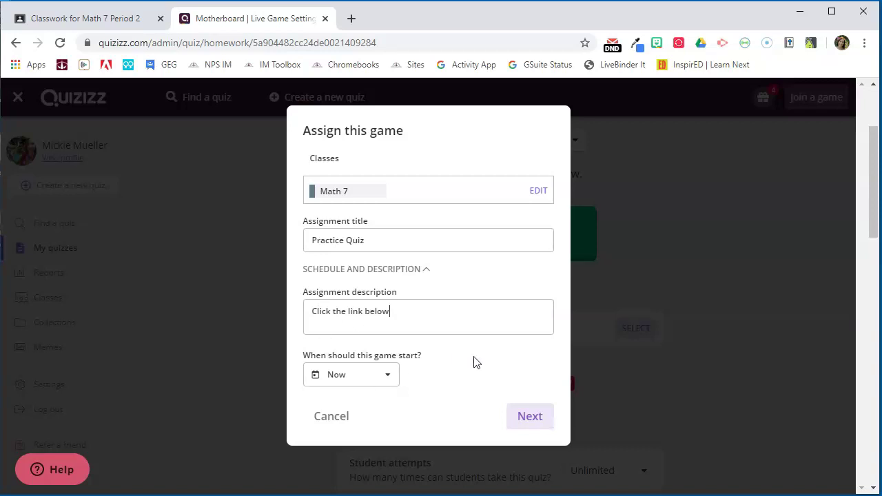
{"action": "left_click", "coordinate": [521, 419]}
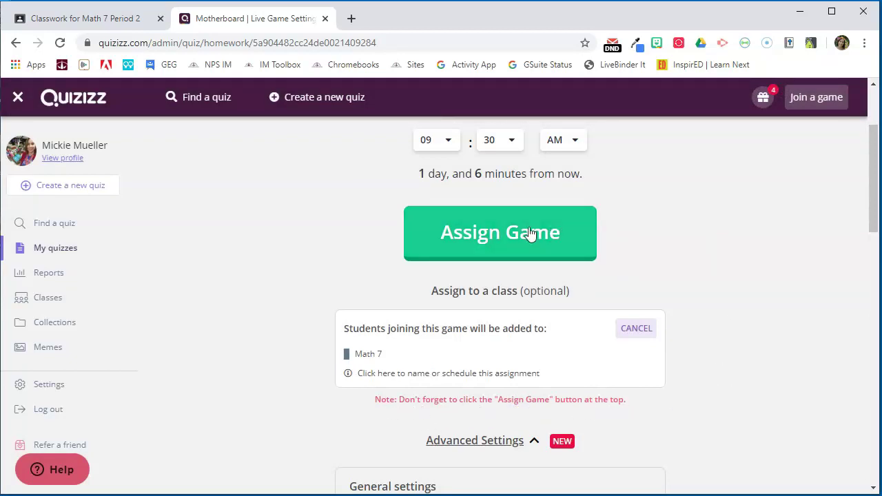
{"action": "left_click", "coordinate": [476, 239]}
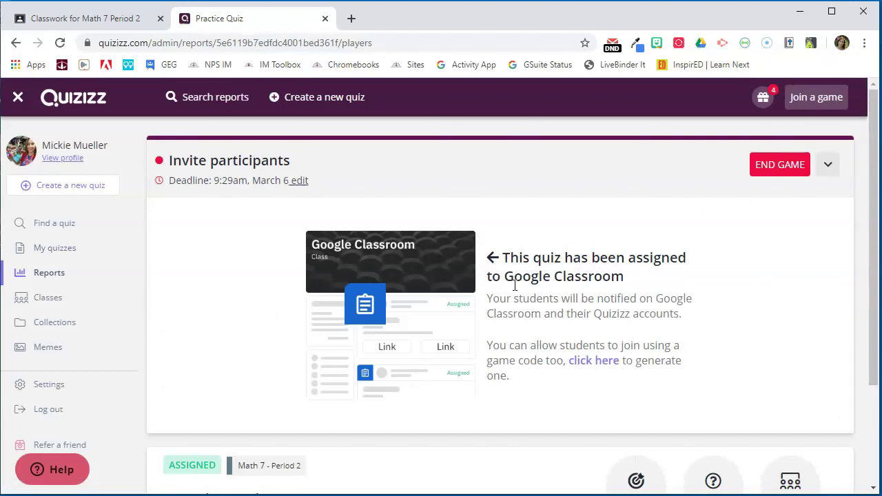
Switch to Google Classroom, reload the Math 7 classwork page, and open the Practice Quiz assignment
{"action": "left_click", "coordinate": [83, 18]}
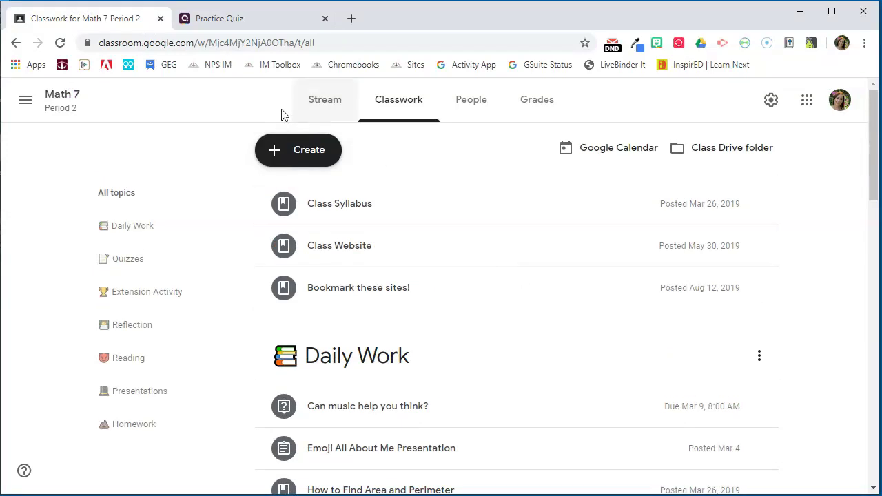
{"action": "left_click", "coordinate": [60, 43]}
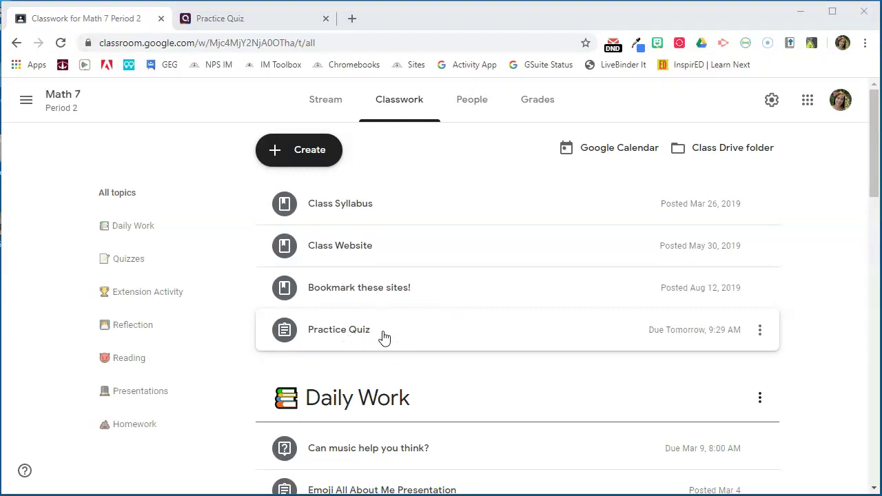
{"action": "left_click", "coordinate": [421, 335]}
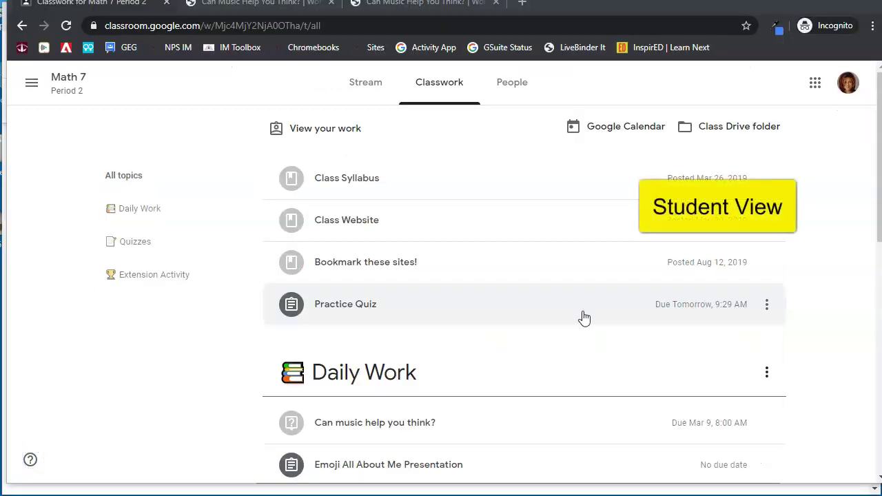
Open the Practice Quiz from the classwork list, sign in with the student's Google account, and allow Quizizz the requested Classroom access
{"action": "left_click", "coordinate": [351, 307]}
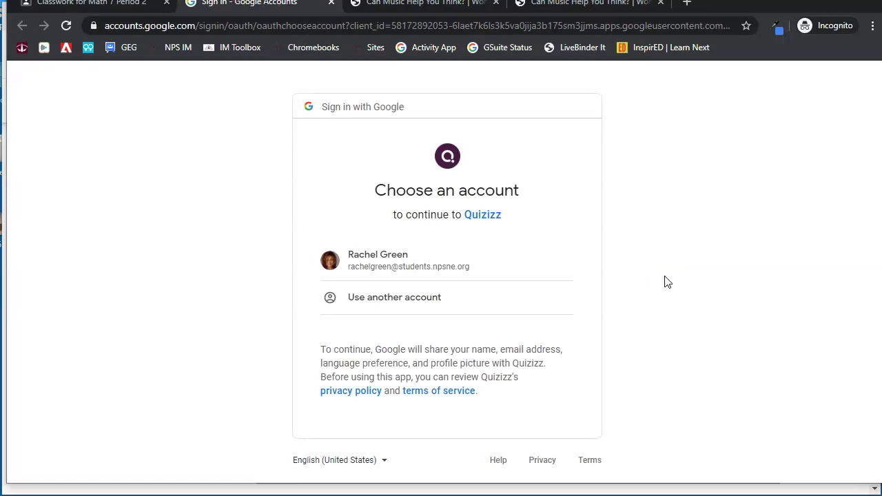
{"action": "left_click", "coordinate": [417, 269]}
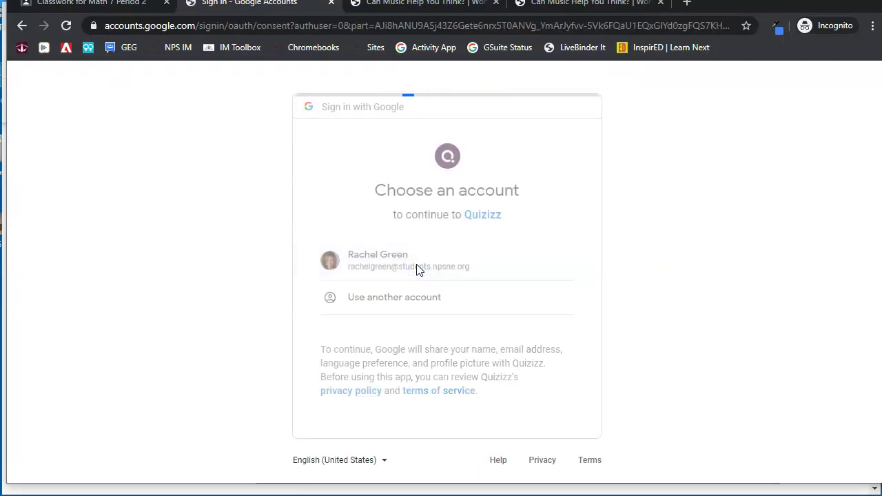
{"action": "scroll", "coordinate": [537, 283], "scroll_direction": "down", "scroll_amount": 2}
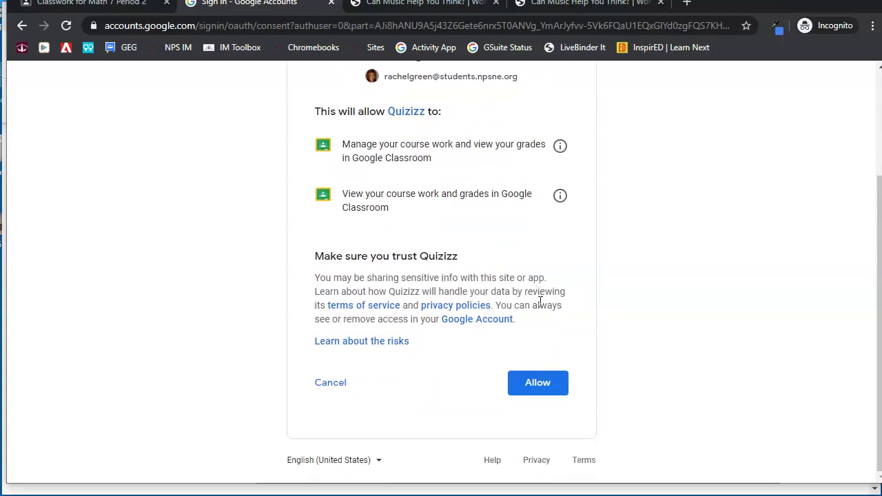
{"action": "left_click", "coordinate": [555, 384]}
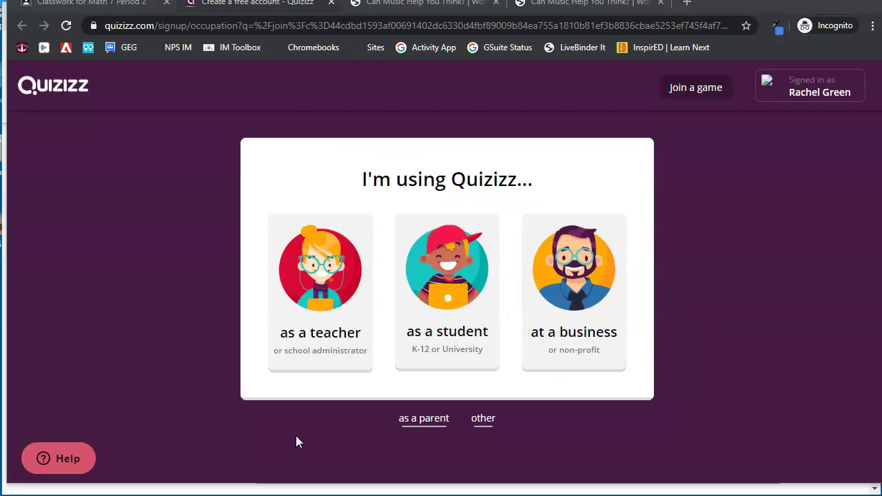
Register the Quizizz account as a student and submit the student's date of birth
{"action": "left_click", "coordinate": [431, 294]}
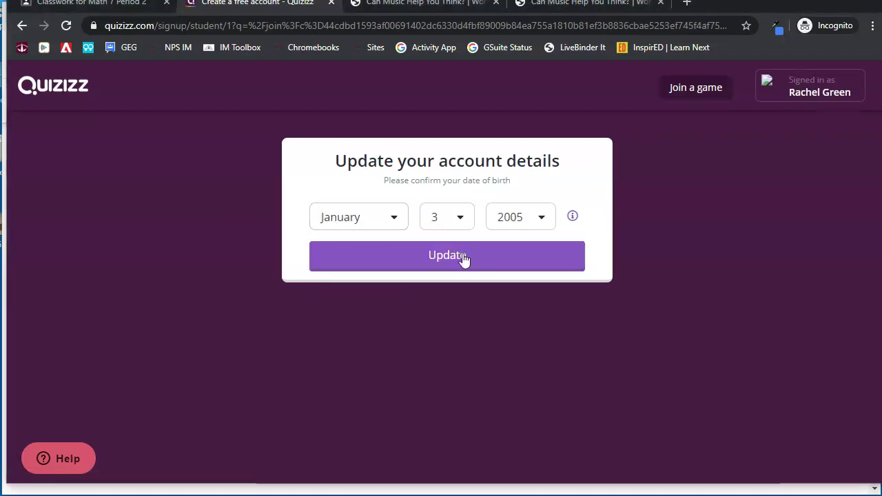
{"action": "left_click", "coordinate": [463, 258]}
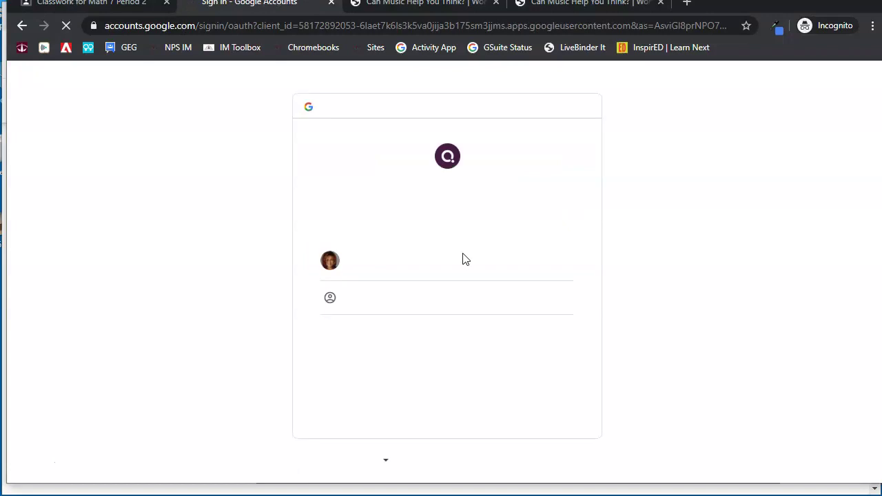
Authorize the student's Google account for Quizizz again, and accept the class invitation to start the quiz, leaving the guardian email blank
{"action": "left_click", "coordinate": [435, 268]}
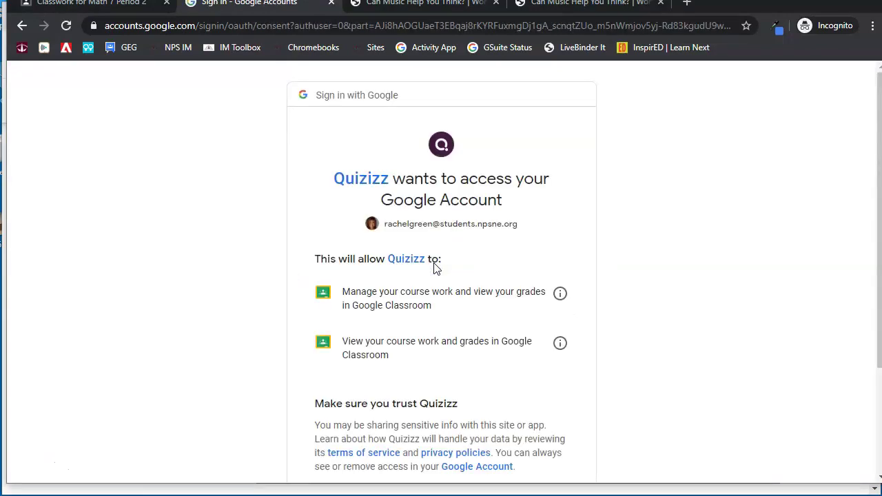
{"action": "scroll", "coordinate": [540, 288], "scroll_direction": "down", "scroll_amount": 2}
{"action": "left_click", "coordinate": [538, 381]}
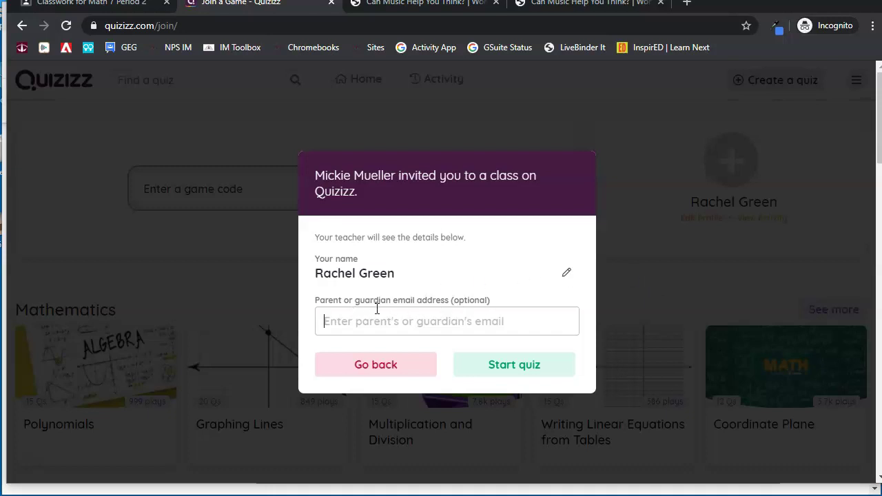
{"action": "left_click", "coordinate": [500, 365]}
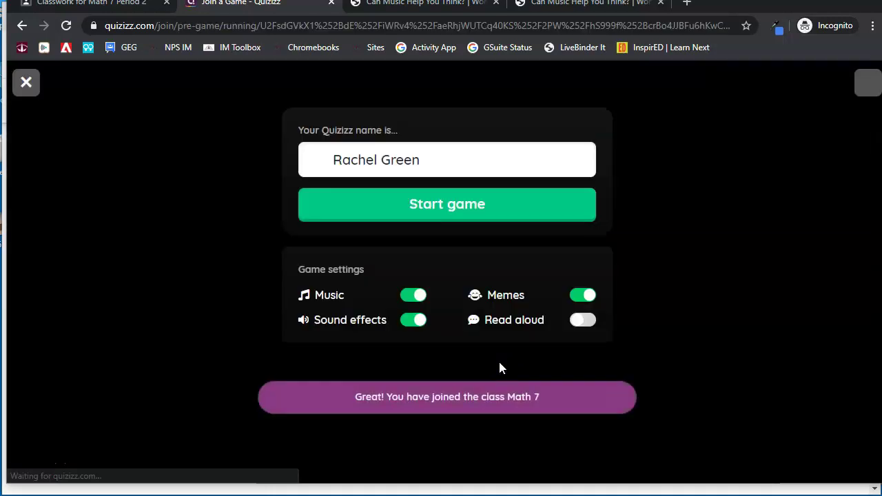